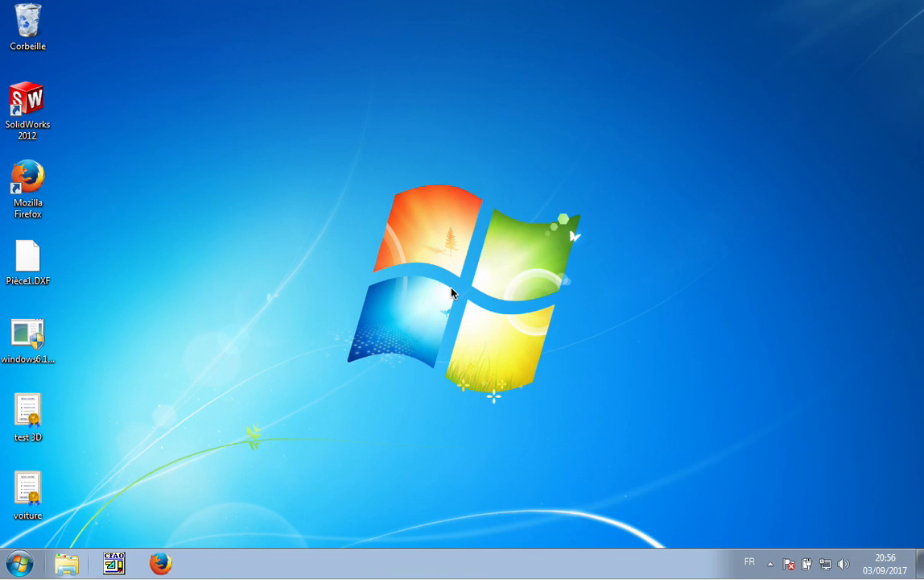
- Launch Firefox and run a web search for 'client pronote'
left_click(161, 564)
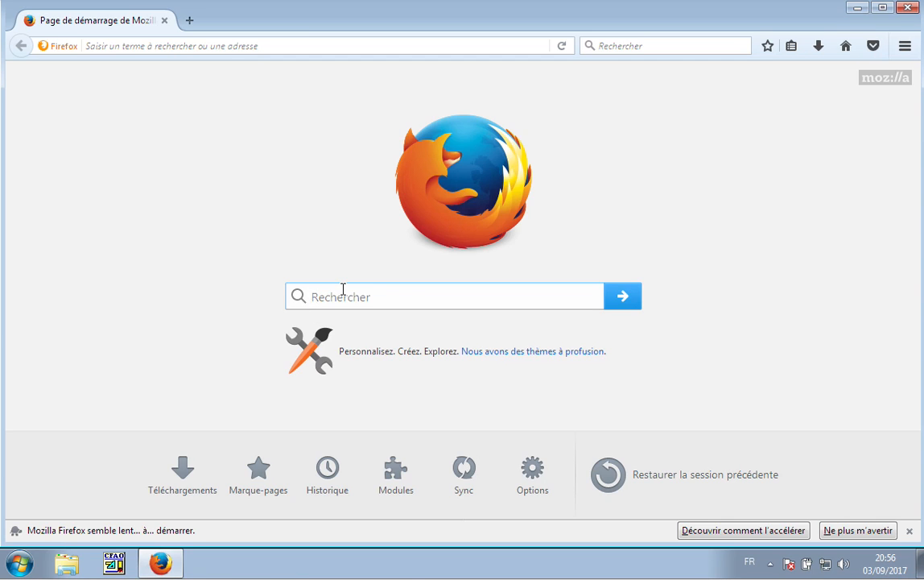
type("client pronoy")
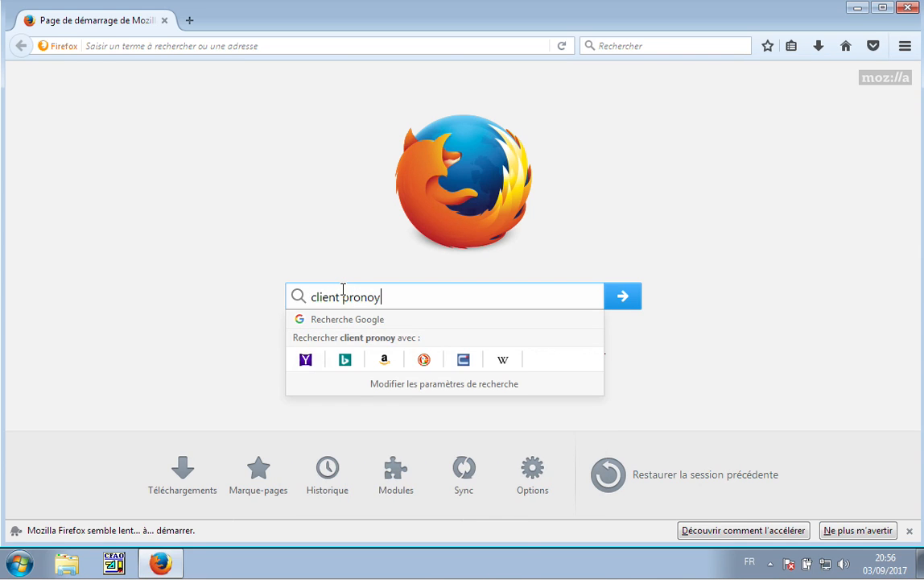
key("BackSpace")
type("te")
key("Return")
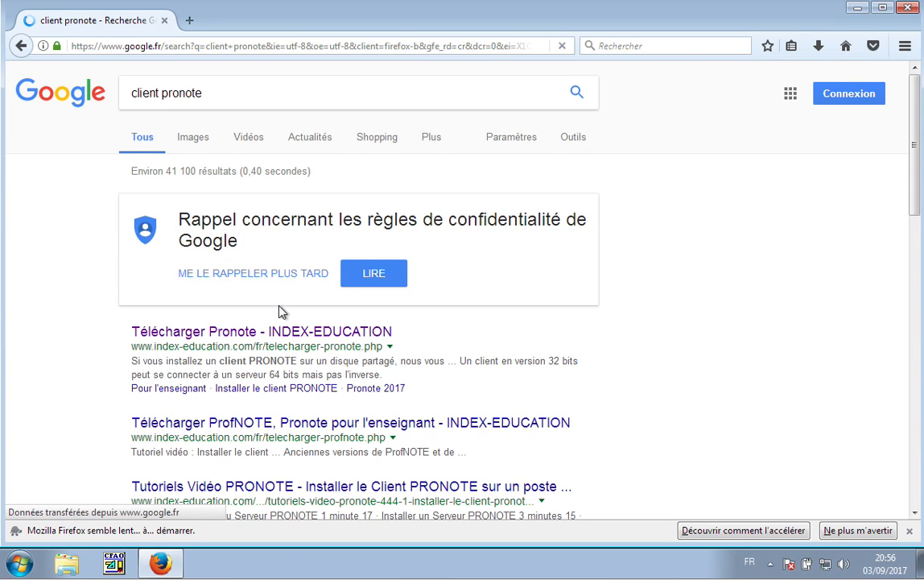
- Open the INDEX-EDUCATION PRONOTE 2017 download page, check downloads, then minimize Firefox
left_click(179, 337)
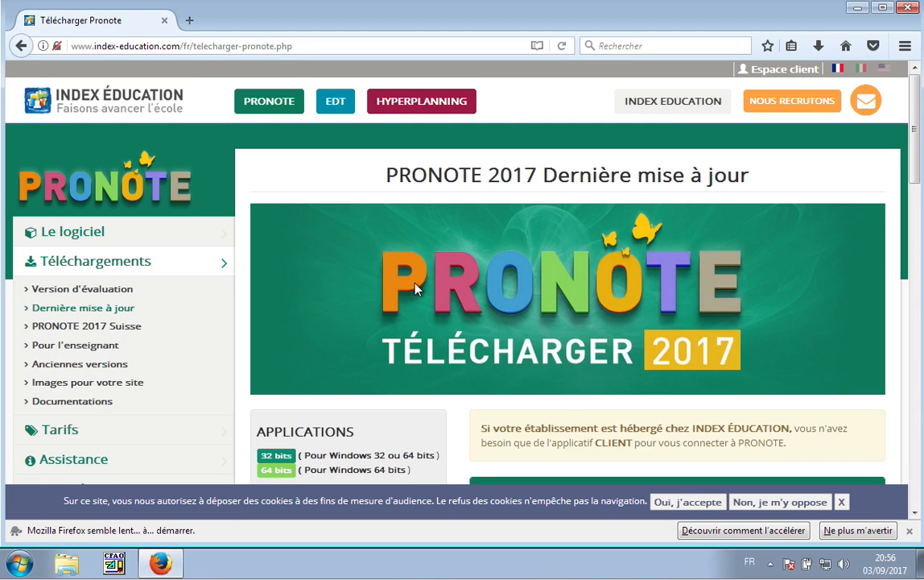
scroll(416, 288, "down", 4)
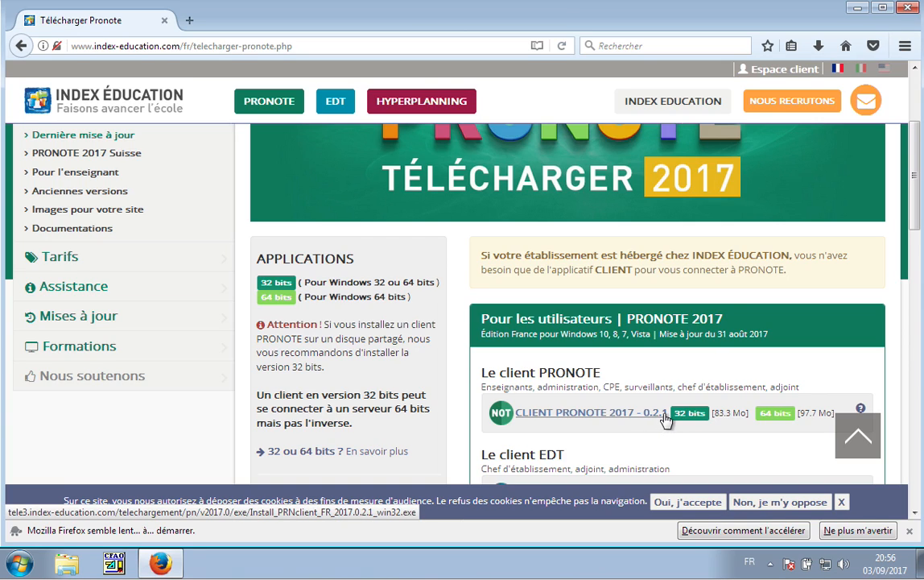
left_click(818, 46)
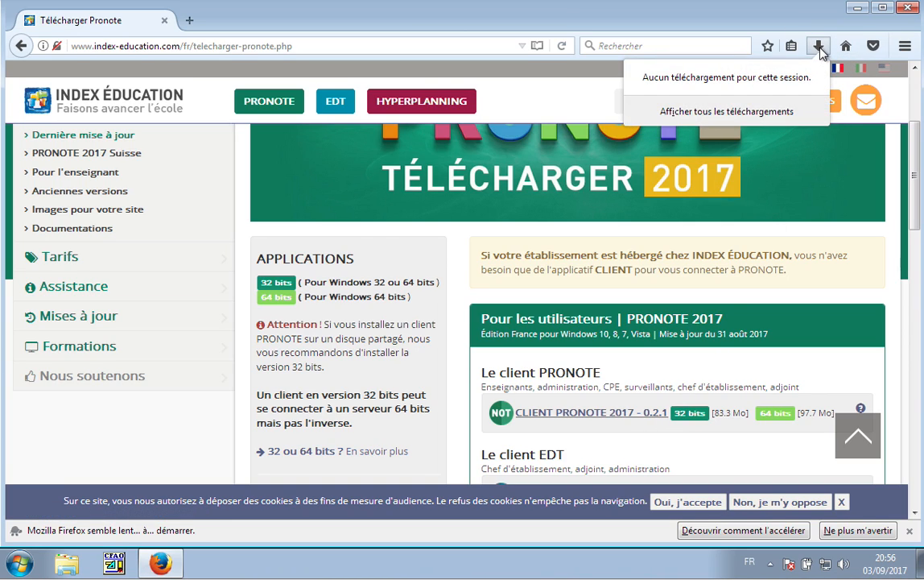
left_click(860, 9)
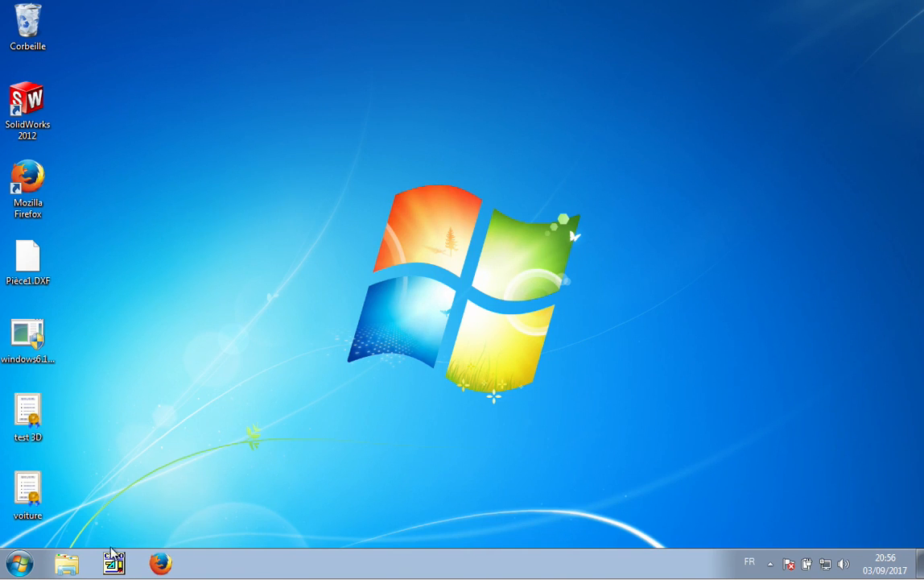
- Run Install_PRNclient_FR_2017.0.2.1_win32 from the Téléchargements folder via Documents
left_click(19, 563)
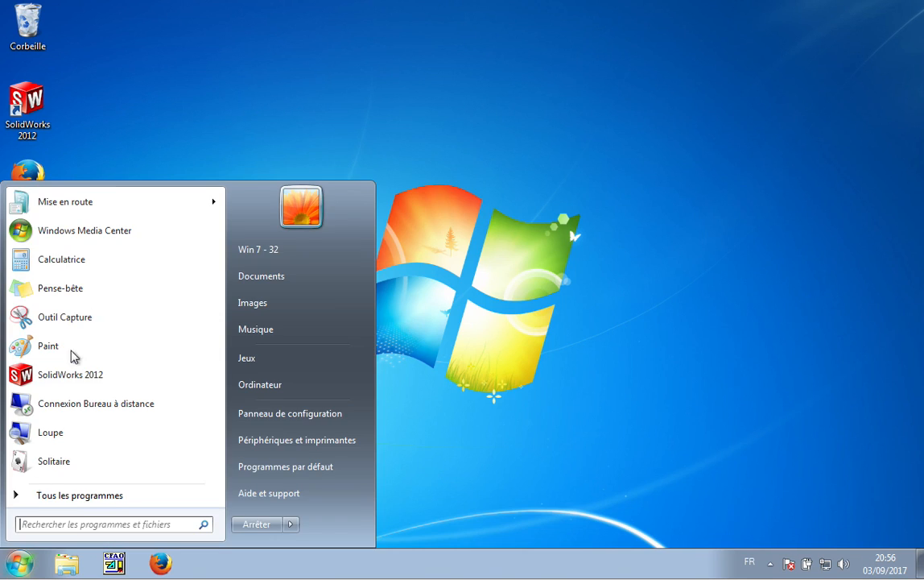
left_click(258, 277)
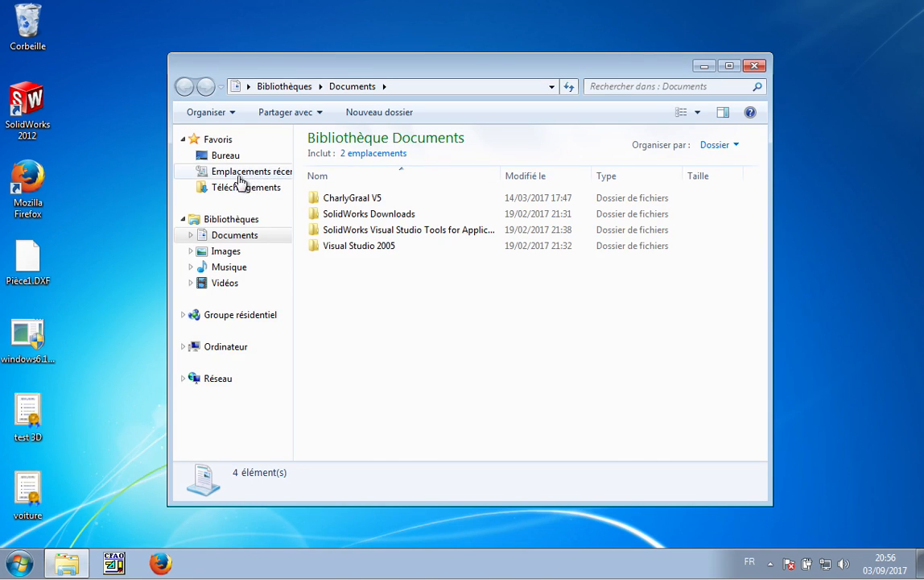
left_click(242, 188)
left_click(385, 159)
double_click(385, 157)
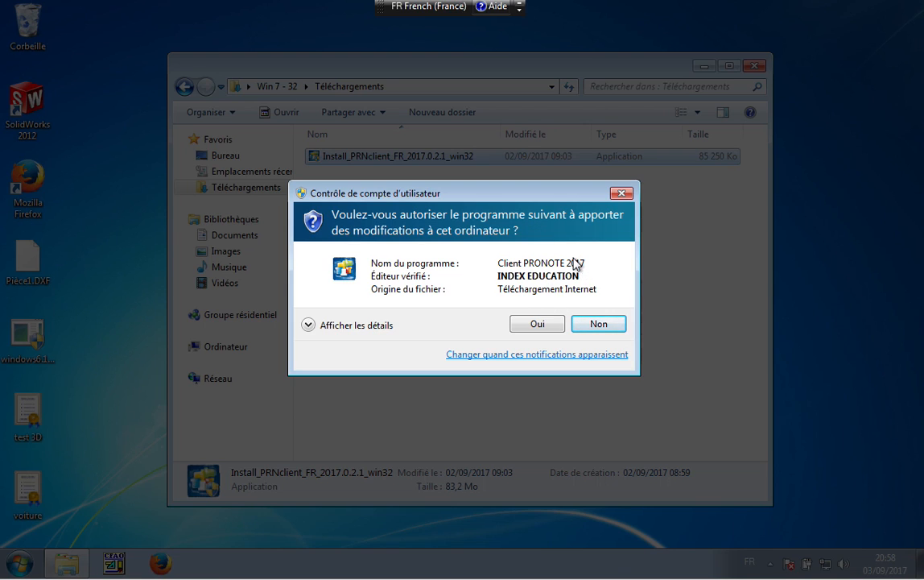
- Allow the installer, accept the licence, and keep default folder, French and desktop shortcut
left_click(536, 329)
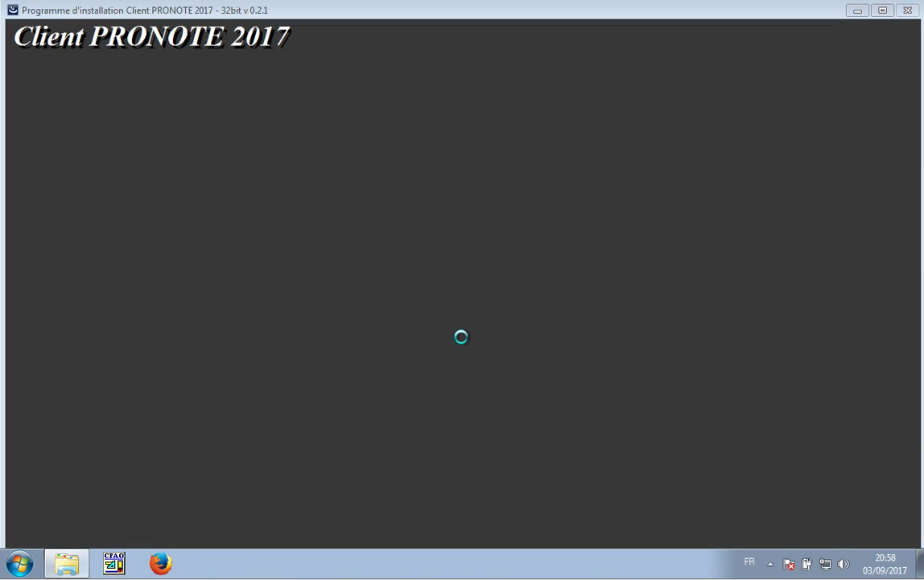
left_click(302, 355)
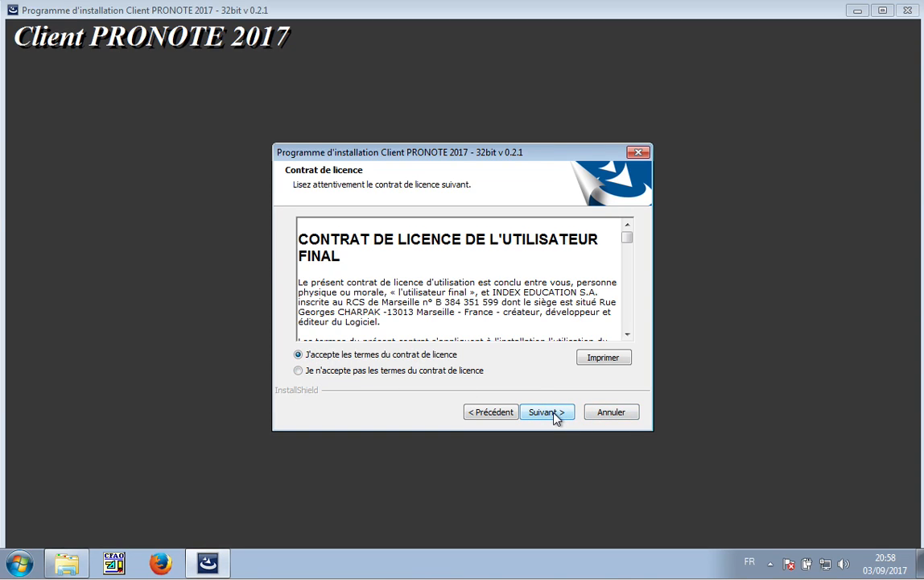
left_click(555, 415)
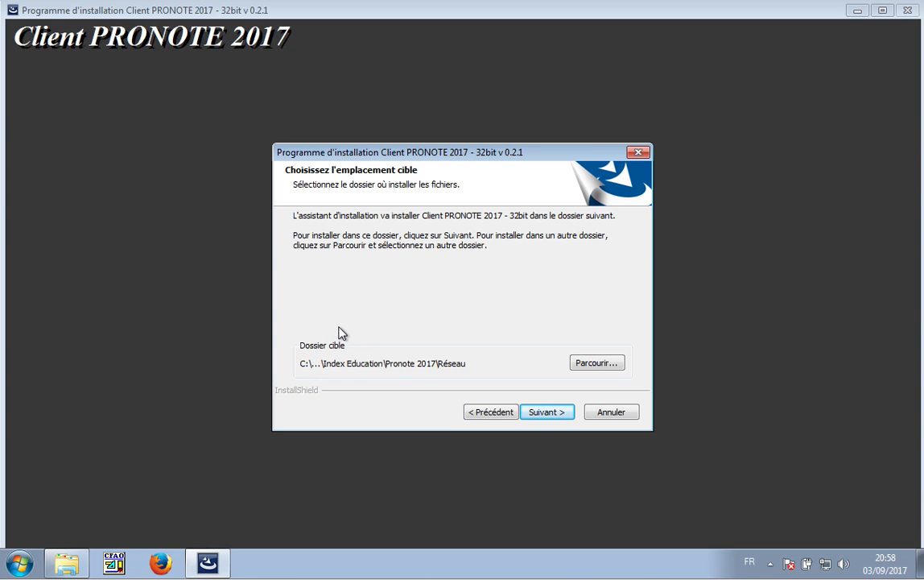
left_click(548, 411)
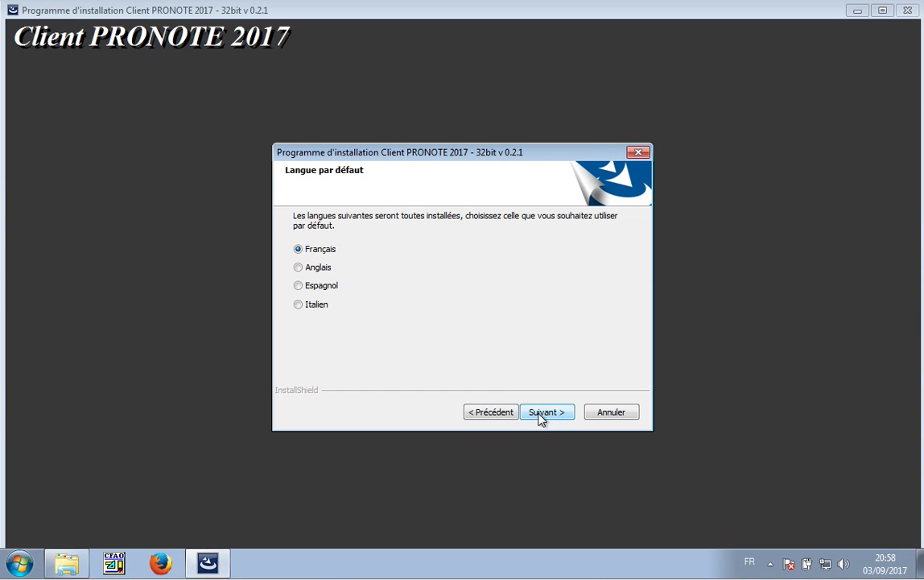
left_click(547, 412)
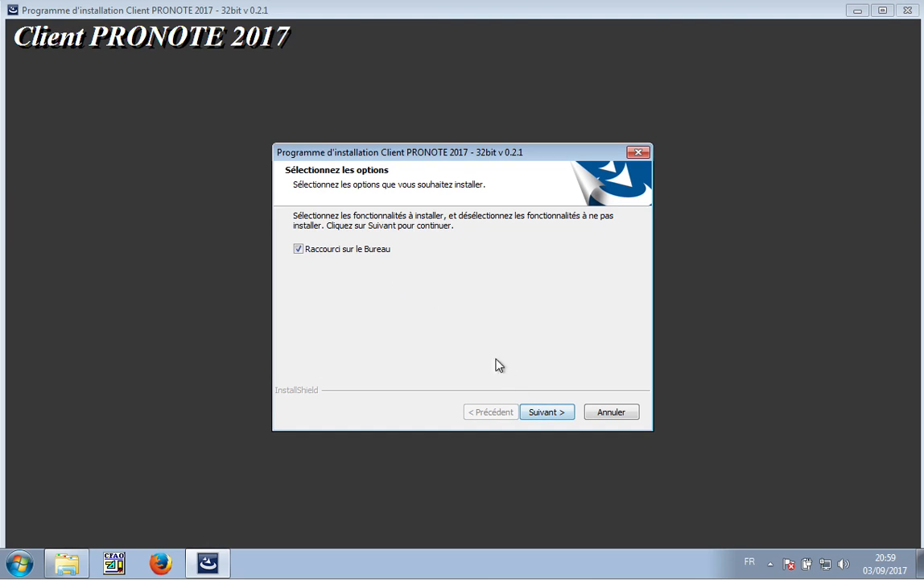
left_click(547, 413)
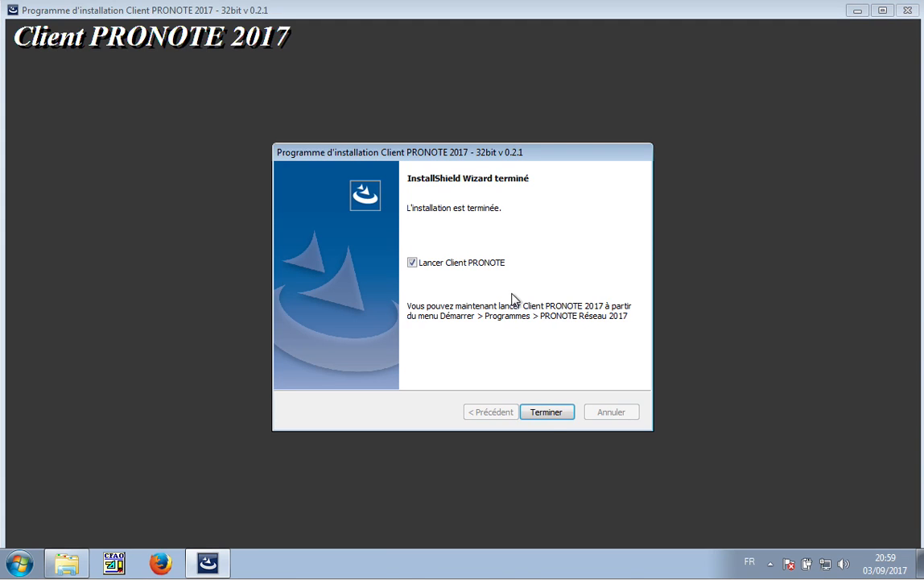
- Finish setup with 'Lancer Client PRONOTE' checked and start adding a new server
left_click(546, 412)
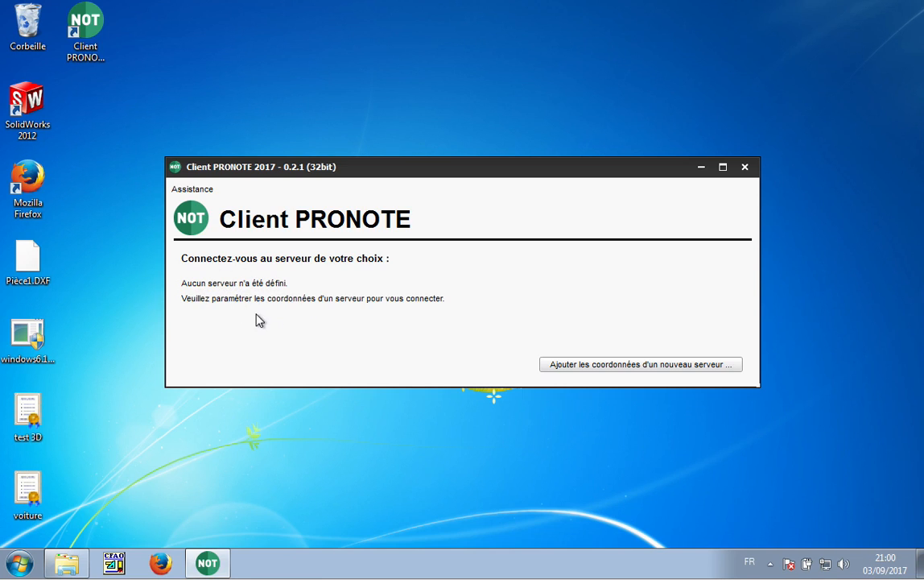
left_click(614, 370)
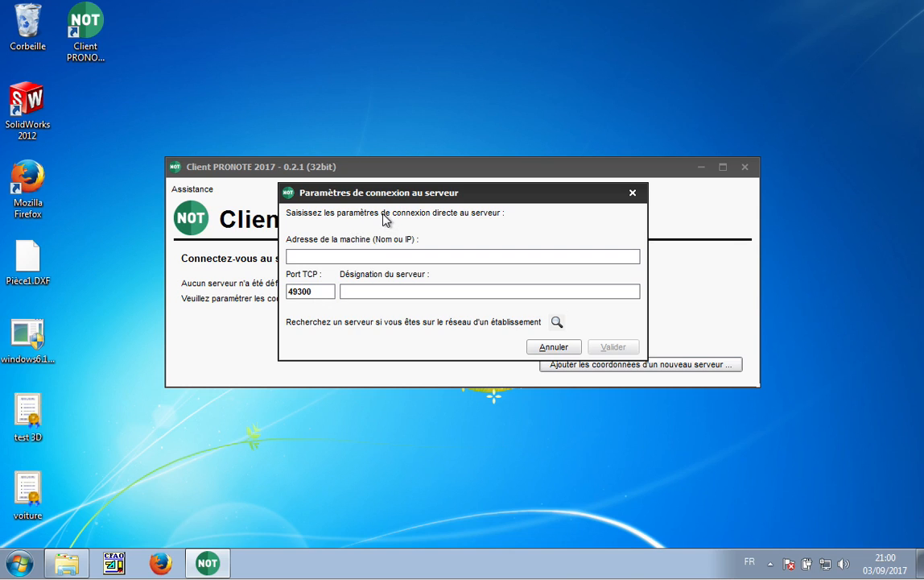
- Enter the school's index-education.net address, name the server 'Base 2017-2018' and validate
type("0190613n")
type(".index")
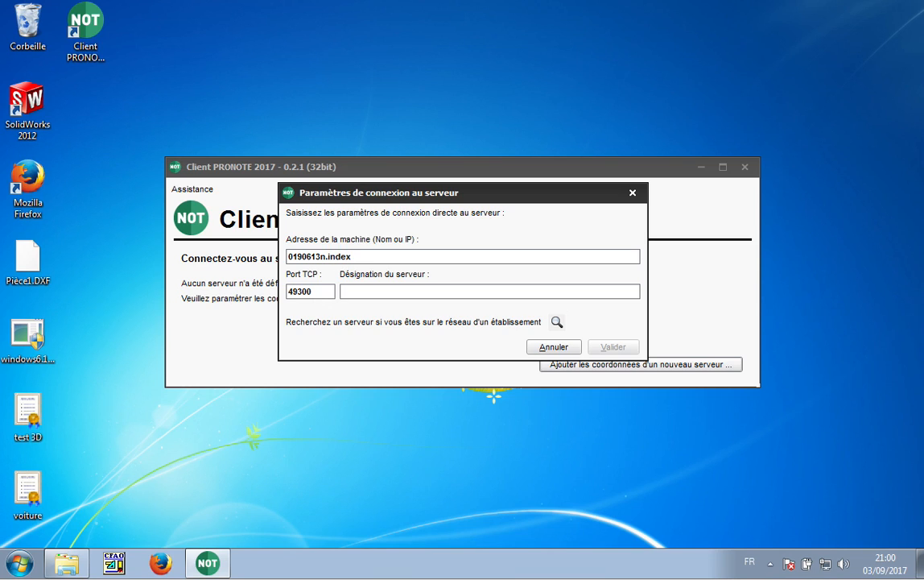
type("-education")
type(".net")
left_click(371, 291)
type("B")
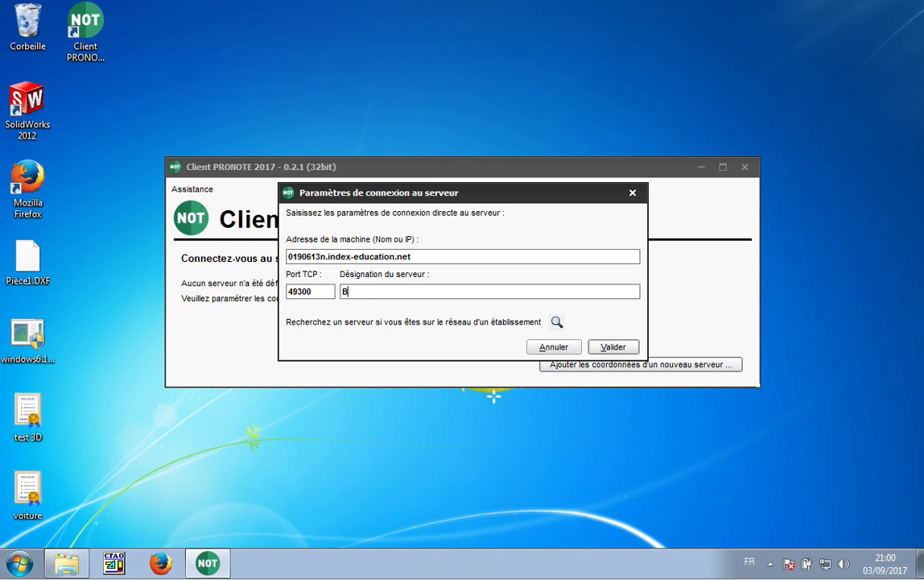
type("ase 2017-2018")
left_click(598, 346)
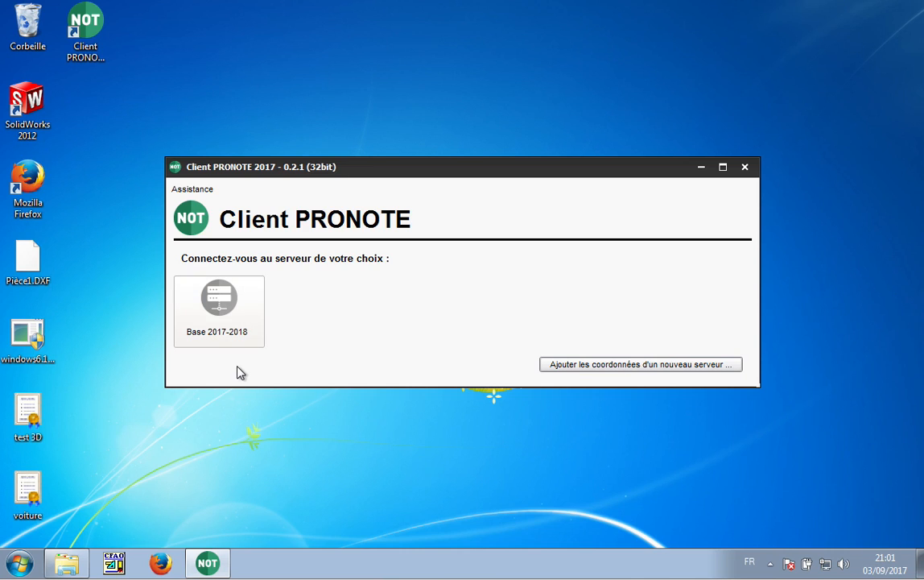
- Open the Base 2017-2018 server and log in as teacher with the login and password
left_click(221, 312)
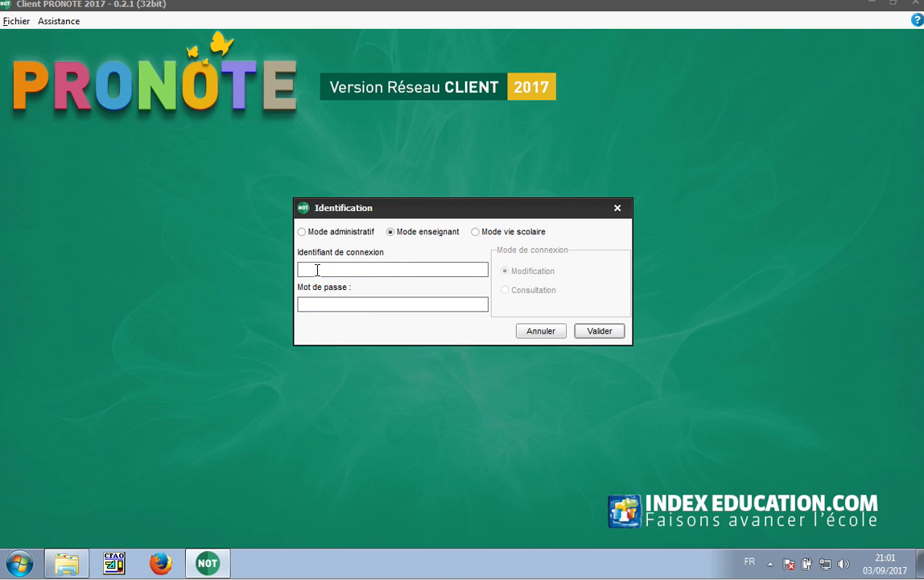
left_click(320, 302)
type("••••••••")
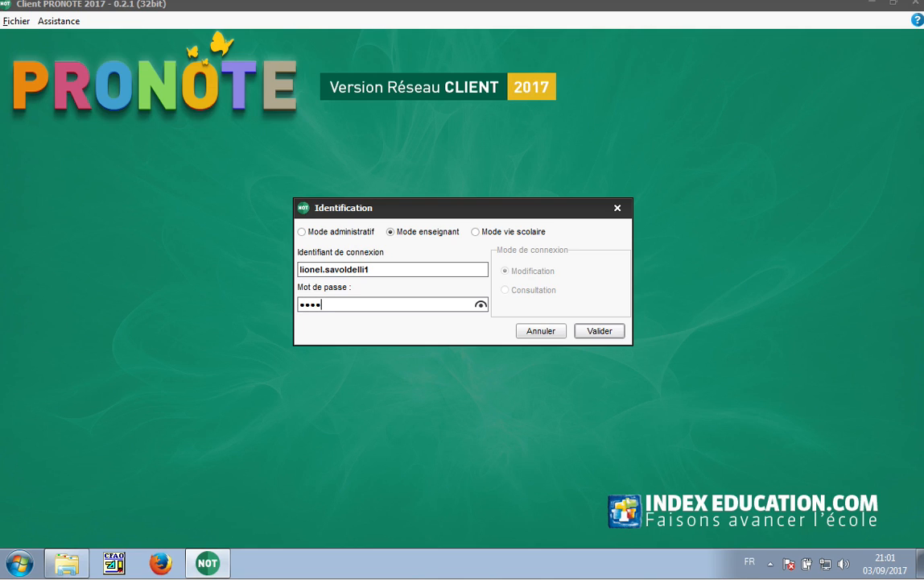
key("Return")
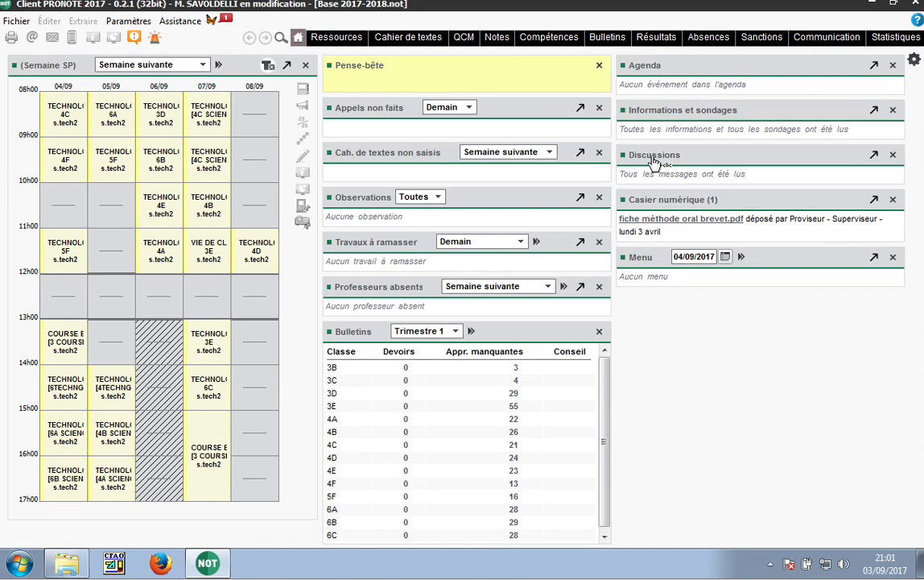
- Close the Client PRONOTE window once the teacher home page has loaded
left_click(915, 3)
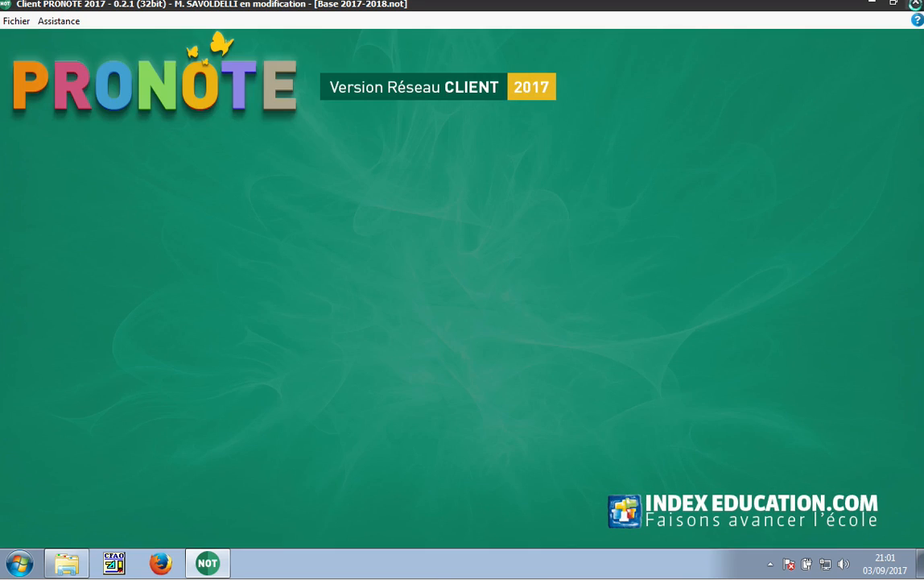